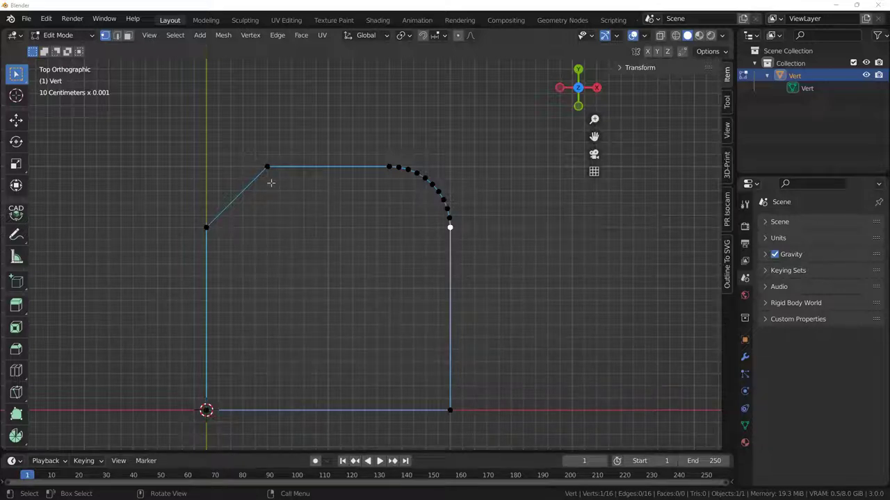
- Box-select the arc of vertices forming the rounded top-right corner
left_click_drag(394, 147, 469, 256)
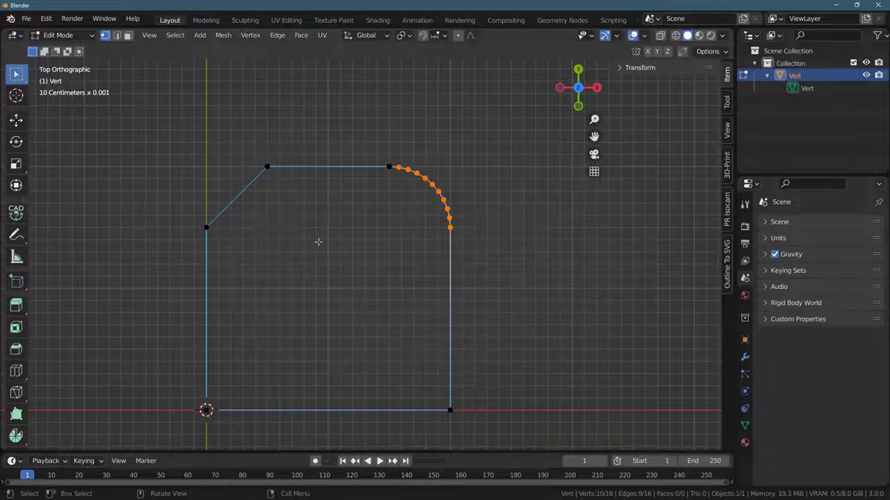
- Dissolve the selected arc vertices of the rounded corner
key("x")
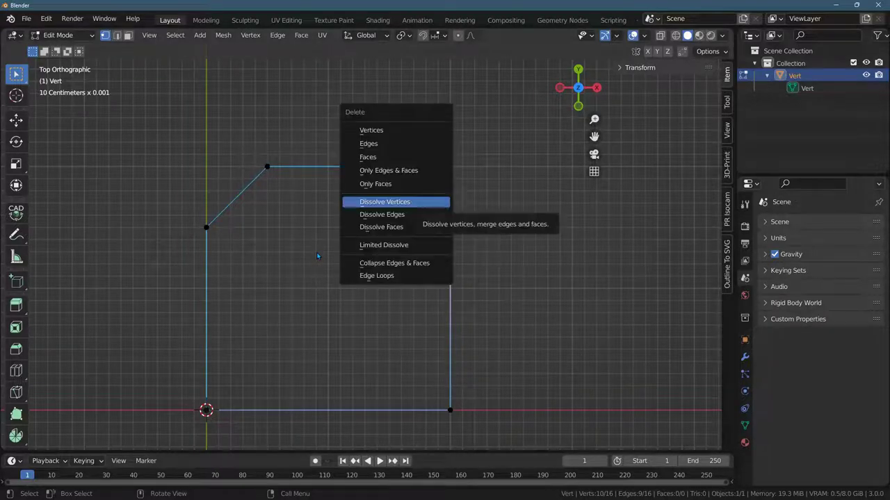
key("Up")
key("Up")
key("Up")
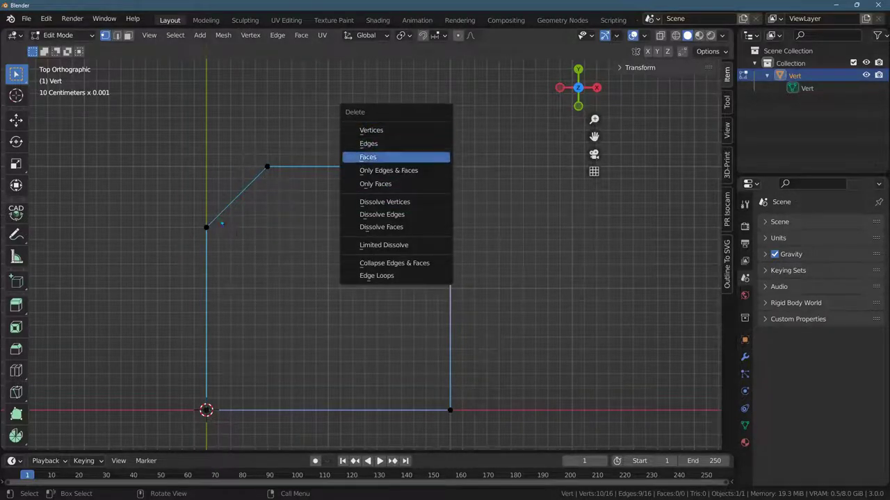
key("Down")
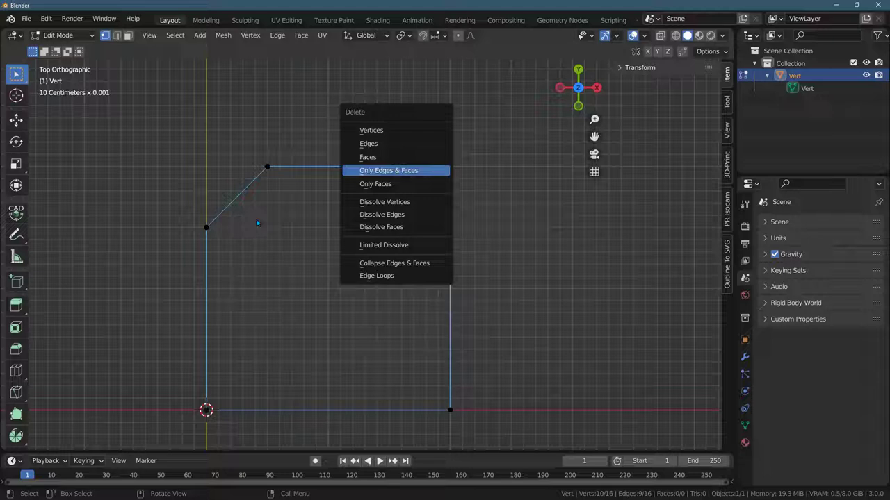
key("Down")
key("Down")
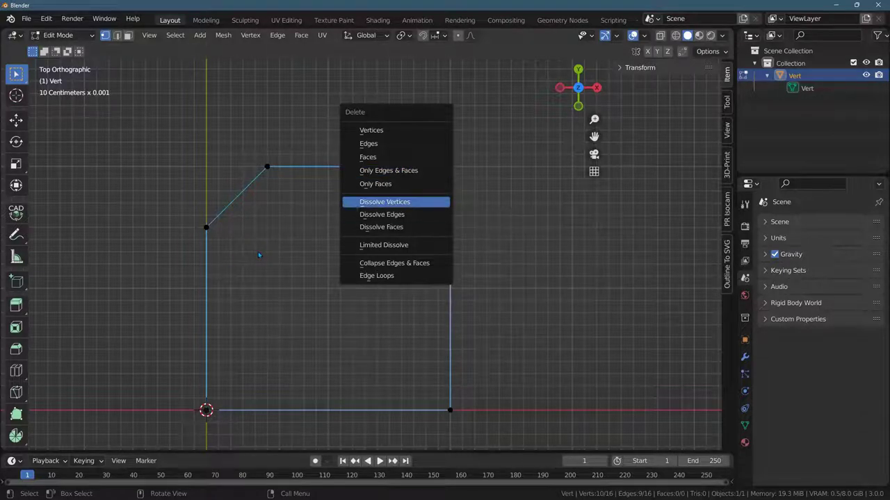
key("Return")
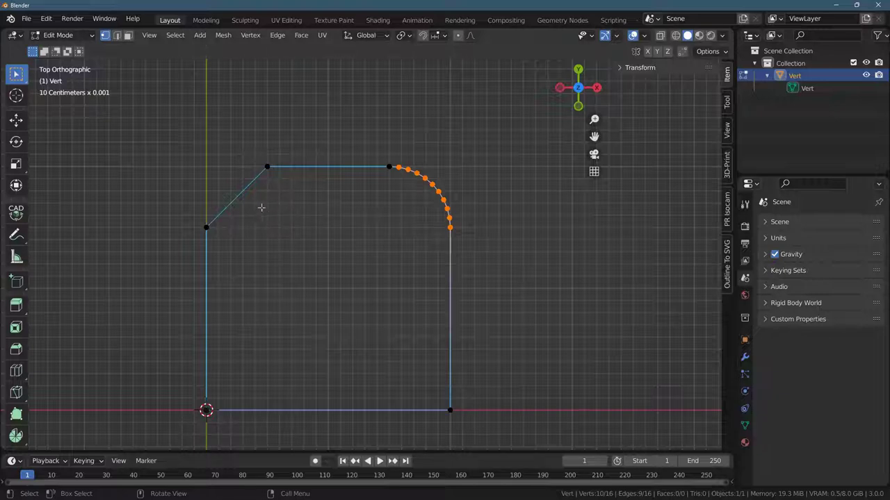
- Dissolve the arc edges, then reselect the whole arc and dissolve it into one slanted edge
key("x")
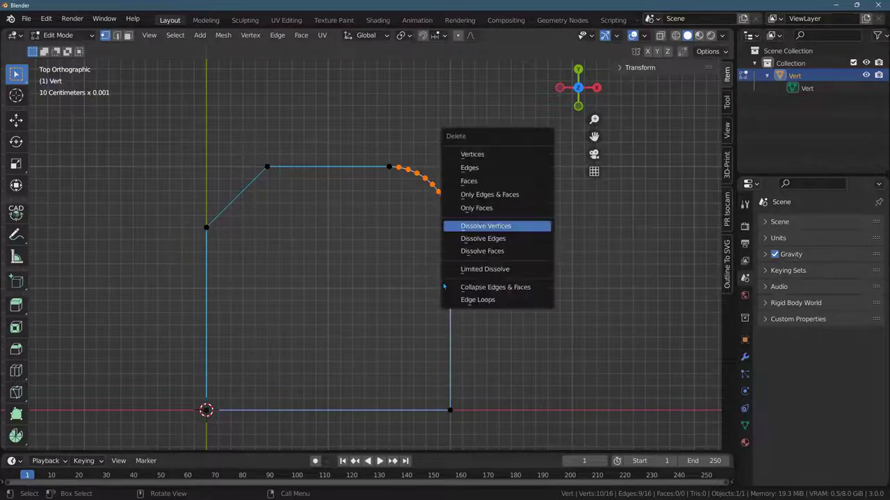
key("x")
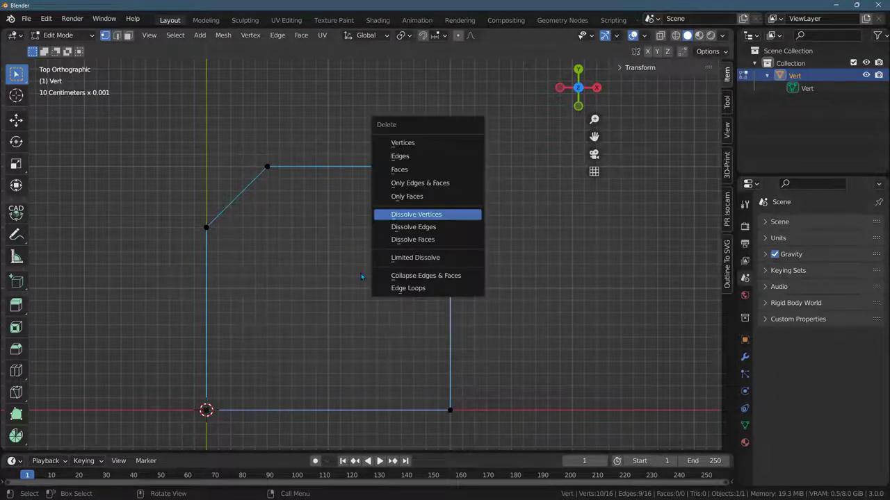
key("Down")
key("Return")
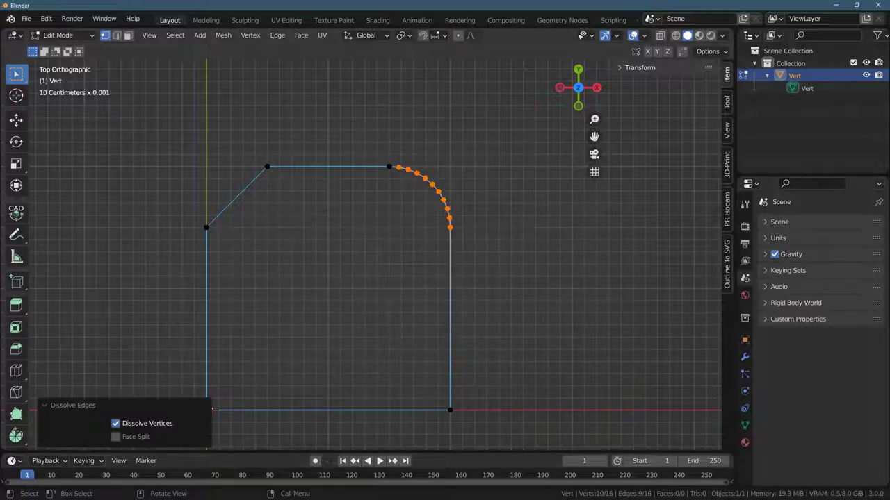
left_click(462, 261)
left_click_drag(393, 81, 485, 252)
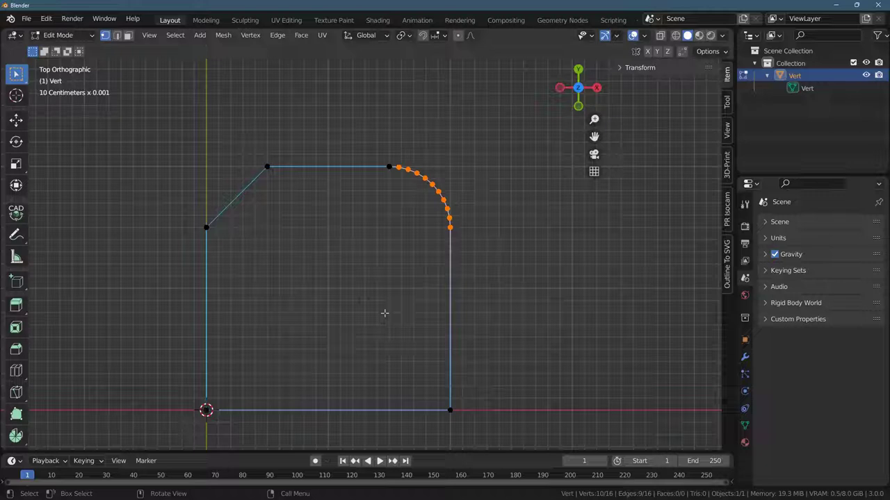
key("x")
key("Return")
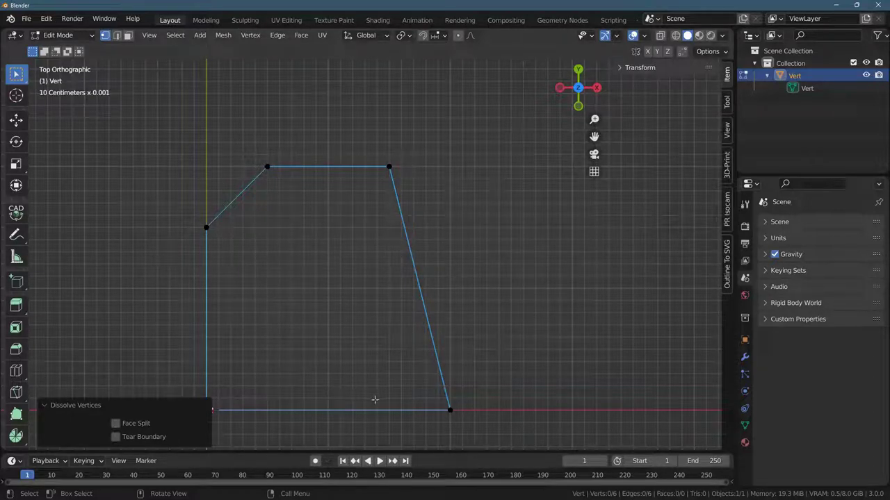
- Undo the previous dissolve and redo Dissolve Vertices on the arc
left_click(474, 393)
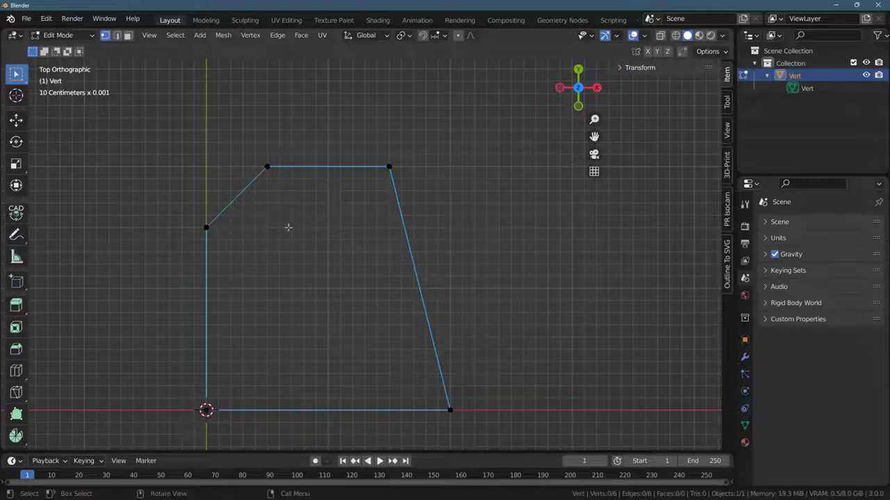
key("ctrl+z")
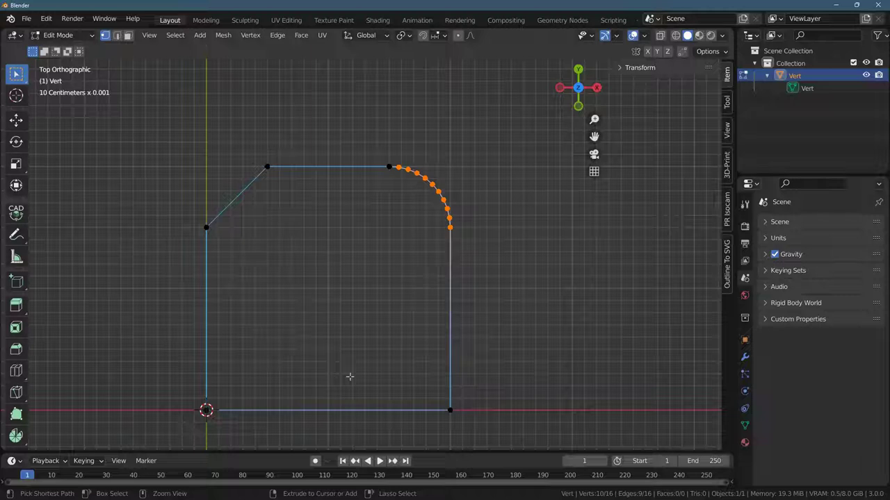
key("x")
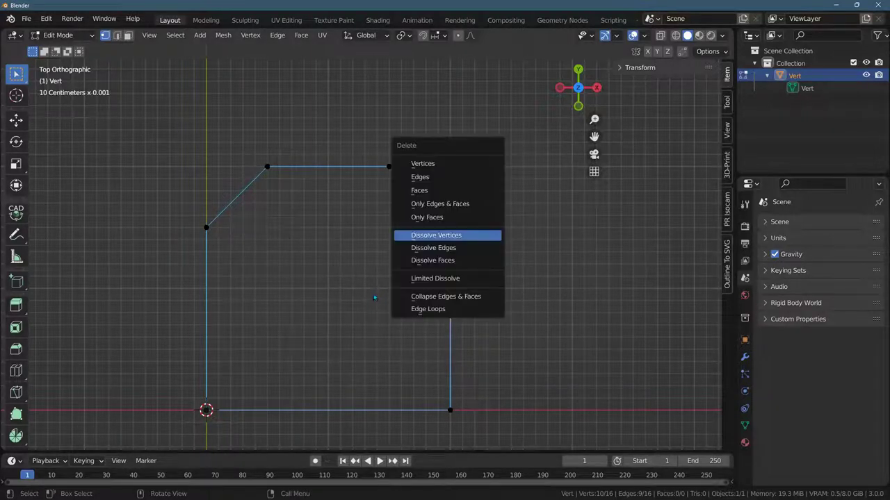
key("Return")
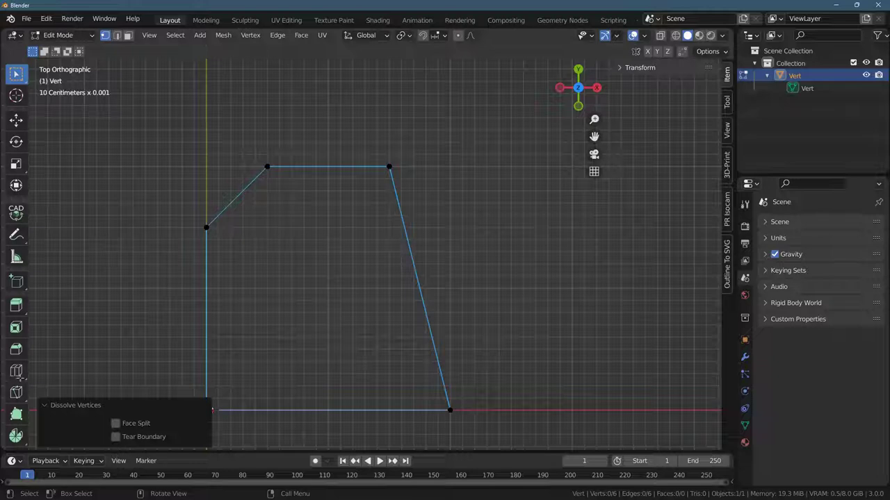
- Dissolve the left chamfer's lower vertex, leaving one slanted left edge
key("b")
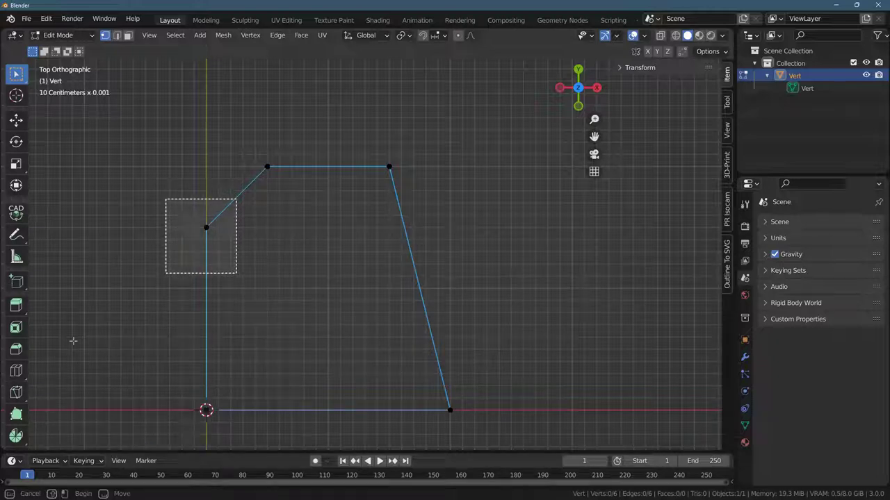
left_click_drag(165, 199, 236, 272)
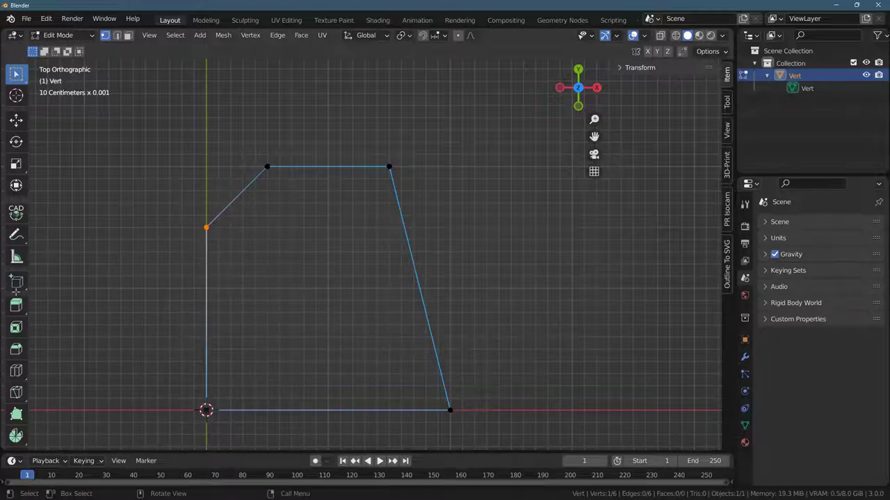
key("x")
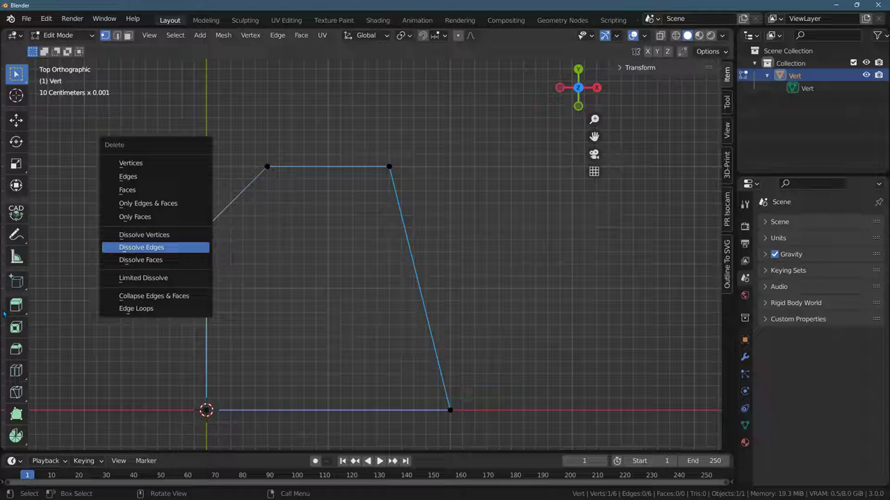
key("Return")
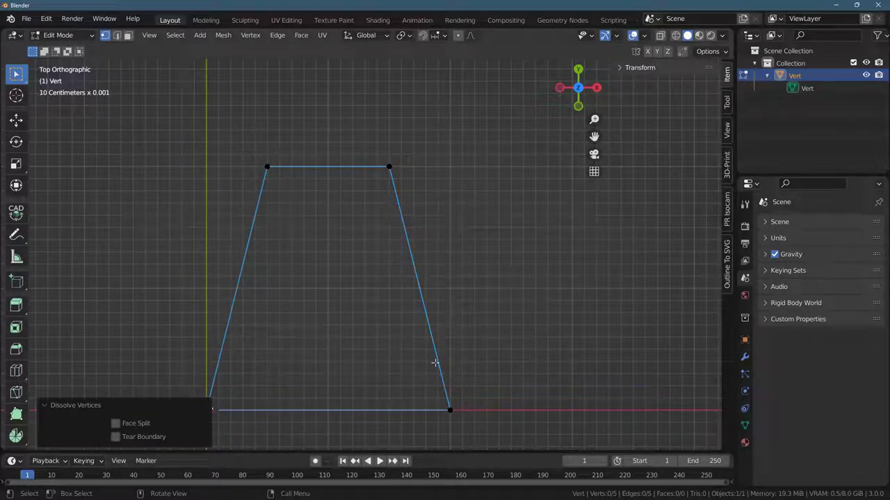
left_click(389, 167)
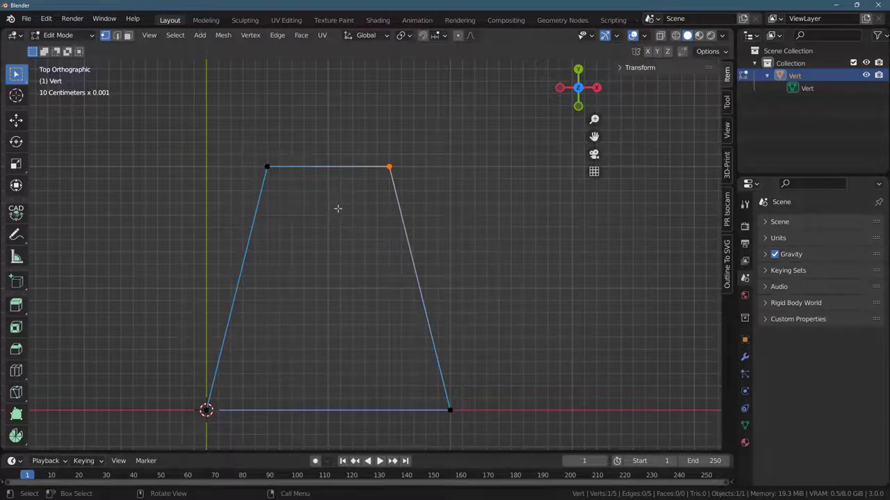
key("g")
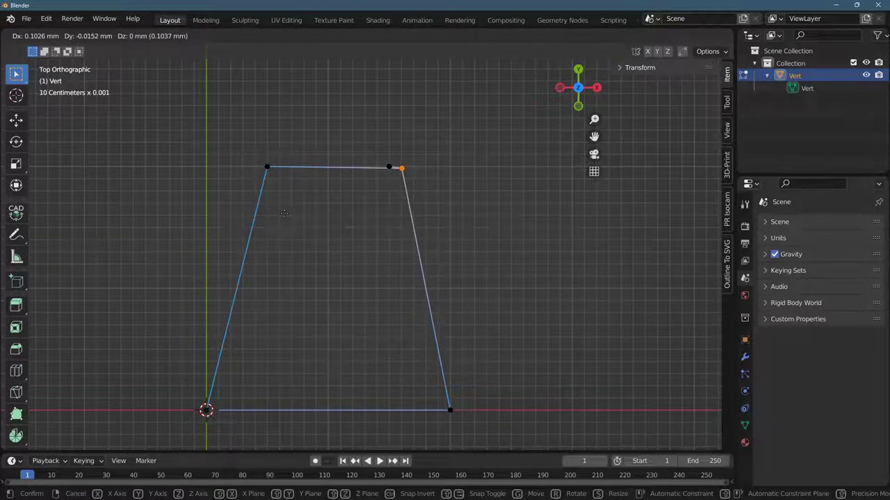
key("x")
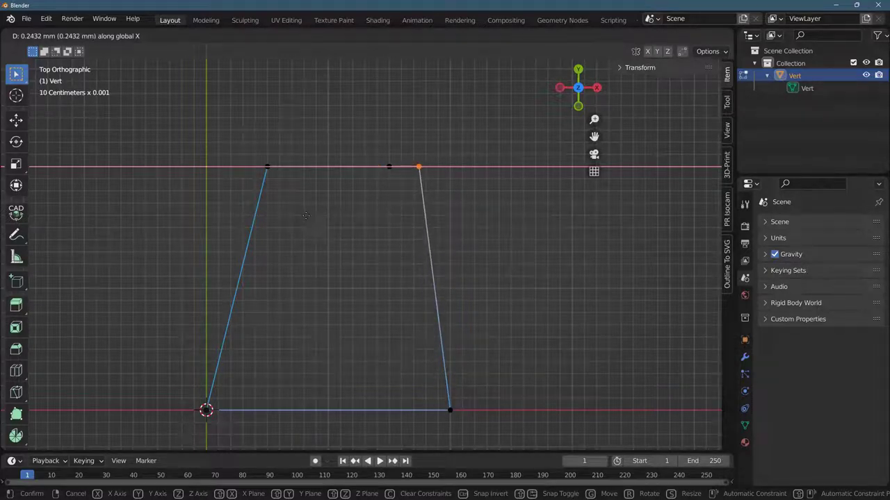
type("1")
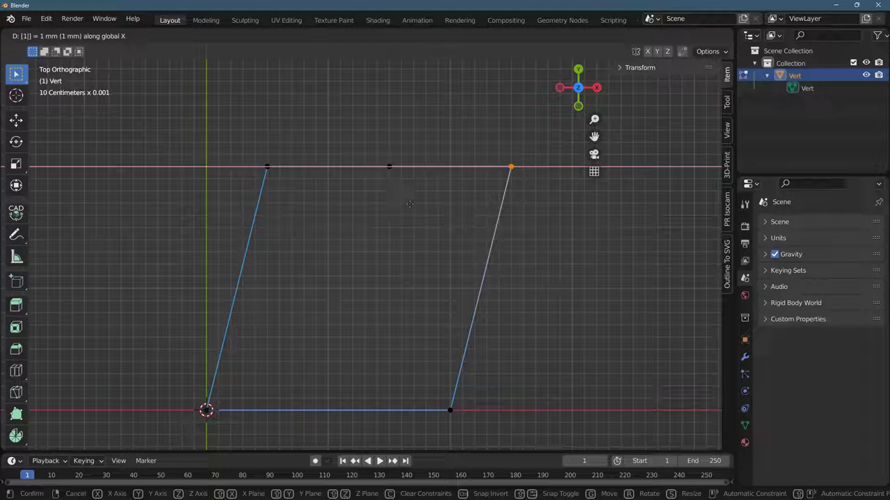
key("Return")
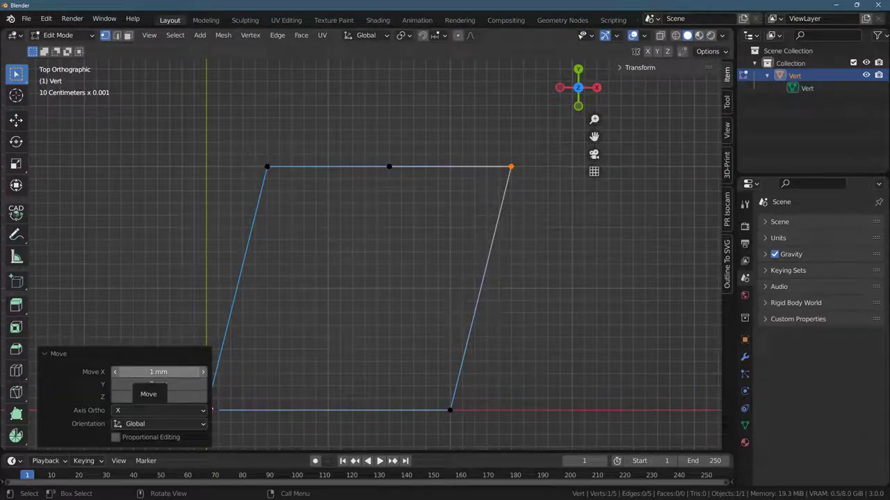
left_click(159, 372)
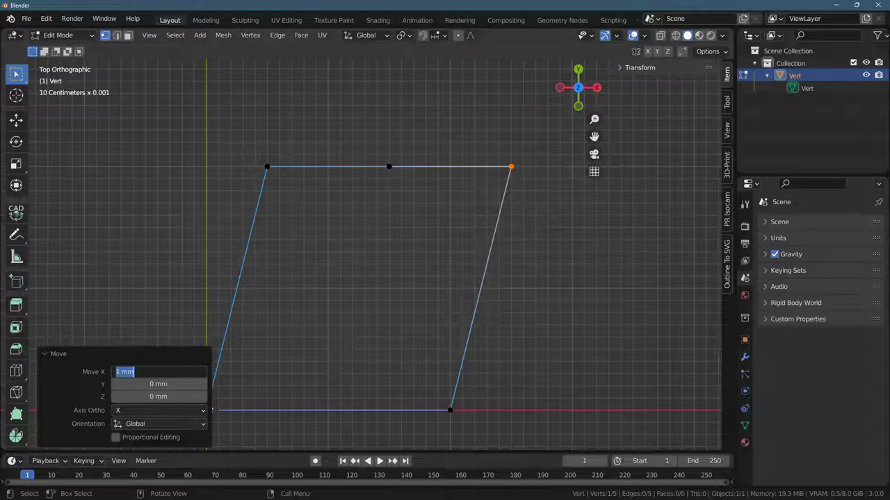
type("0")
key("Tab")
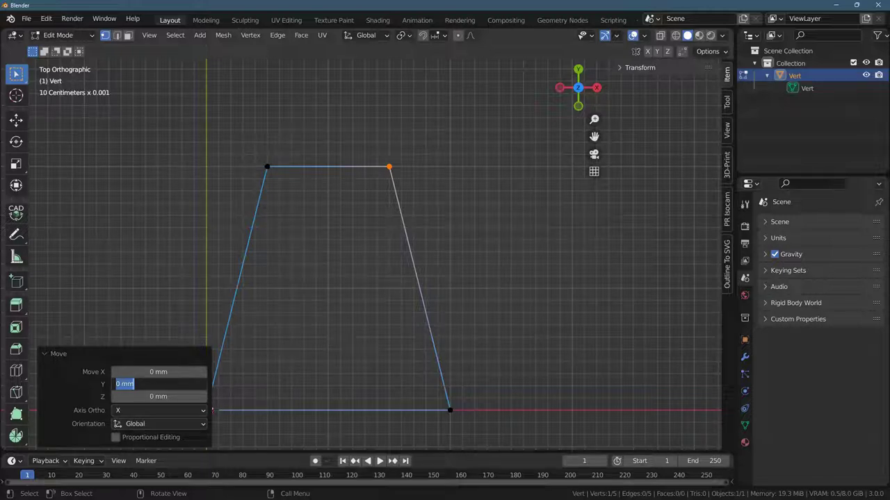
type("1")
key("Tab")
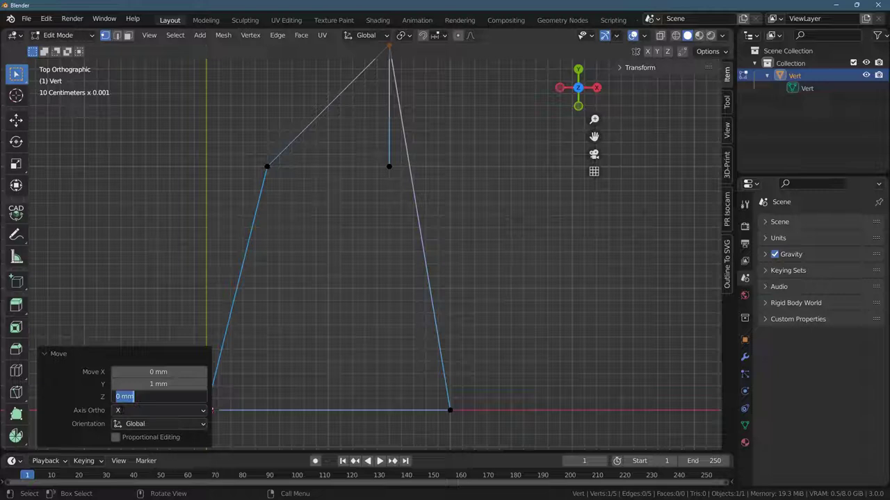
key("Escape")
key("ctrl+z")
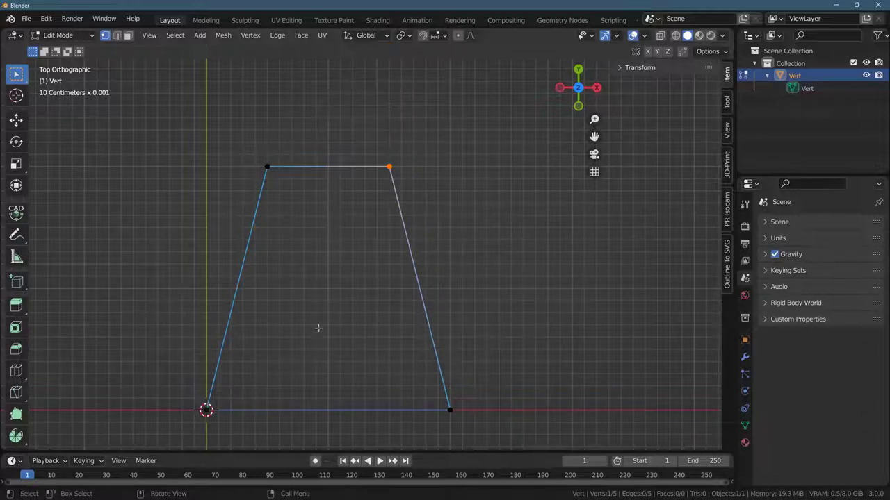
key("b")
key("Escape")
- Set the snap target to Vertex and enable snapping
left_click(441, 36)
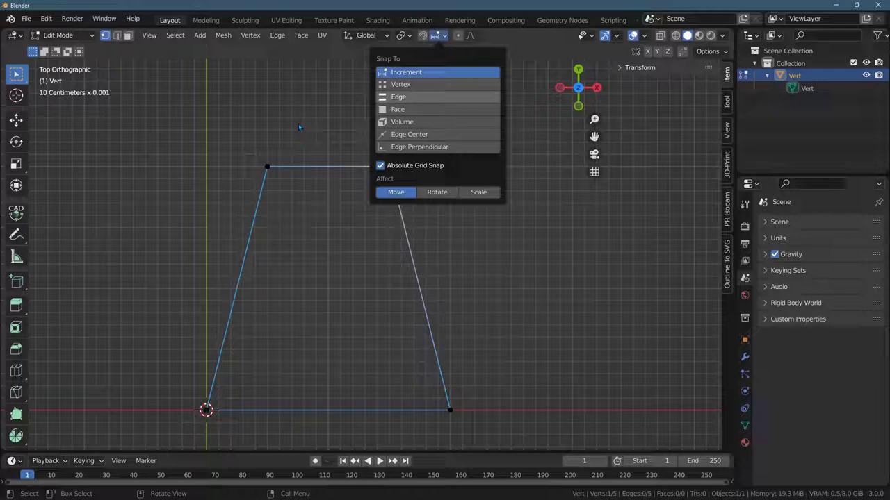
left_click(410, 84)
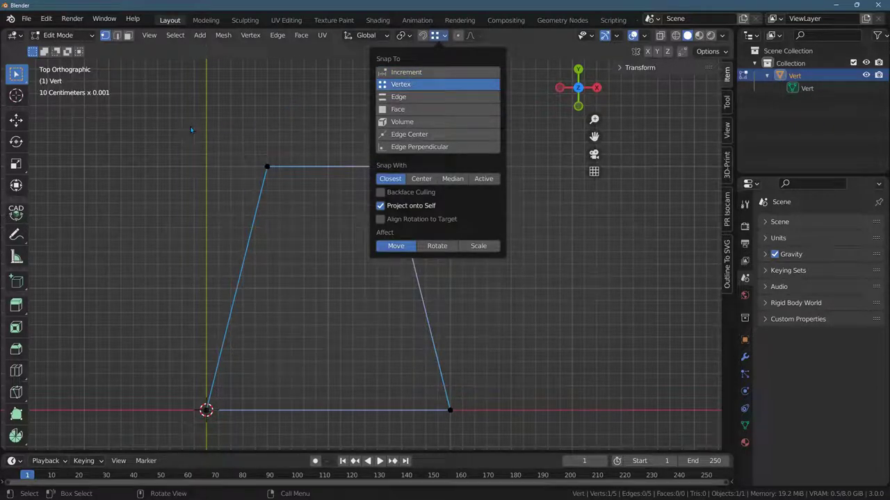
key("shift+Tab")
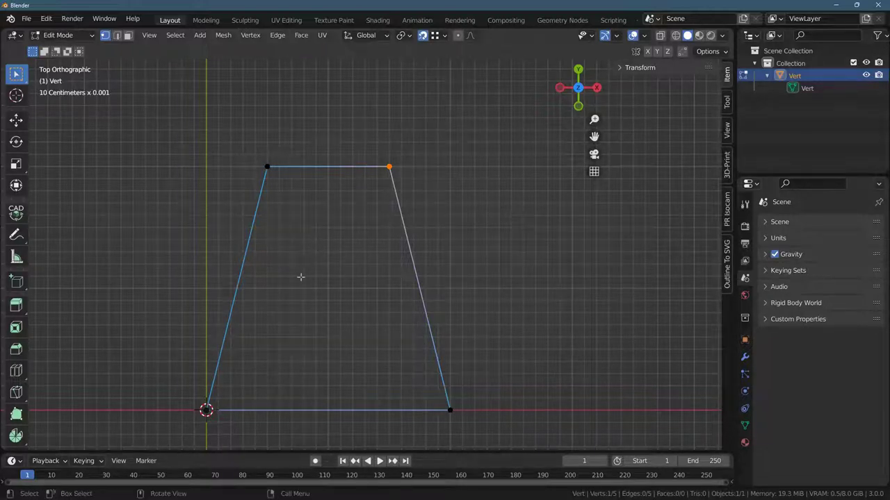
- Test-move the top-right vertex with G and the Move tool, then undo it
key("g")
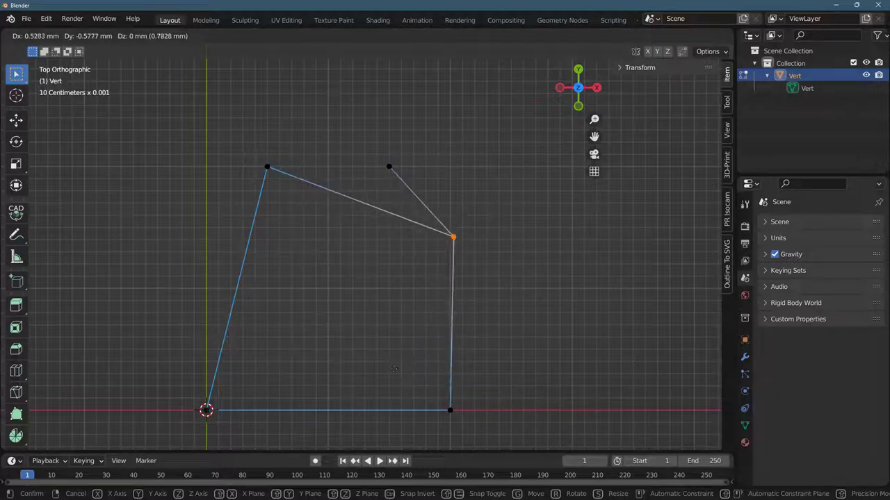
right_click(394, 369)
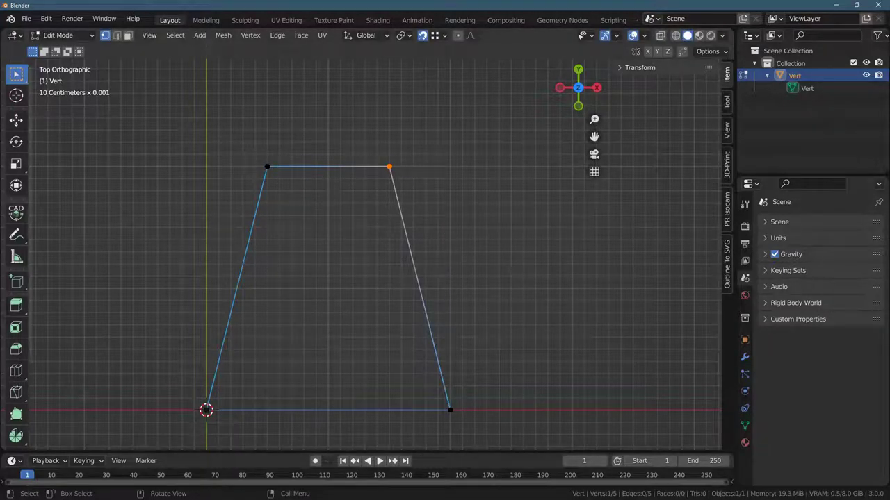
left_click(16, 119)
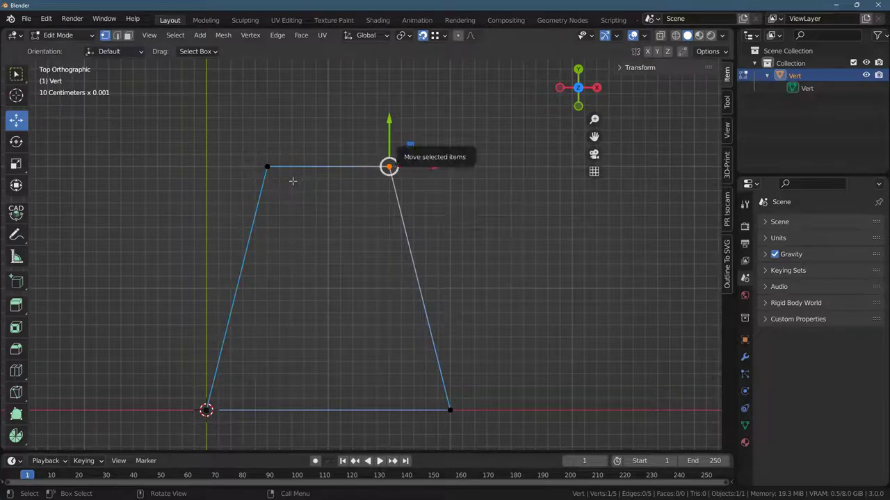
key("g")
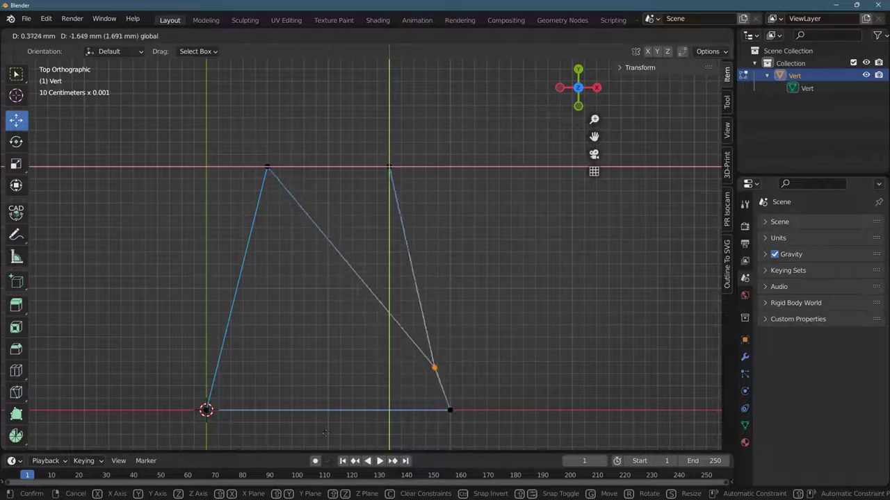
left_click(376, 272)
left_click(506, 285)
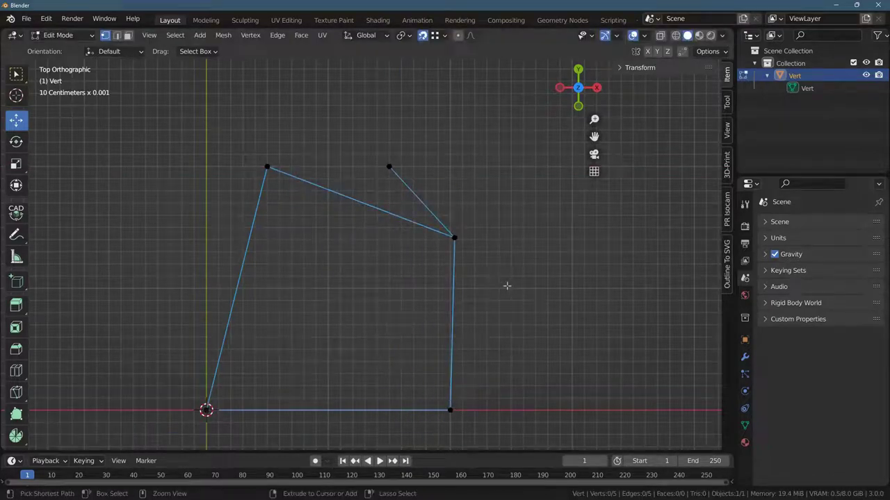
key("ctrl+z")
key("ctrl+z")
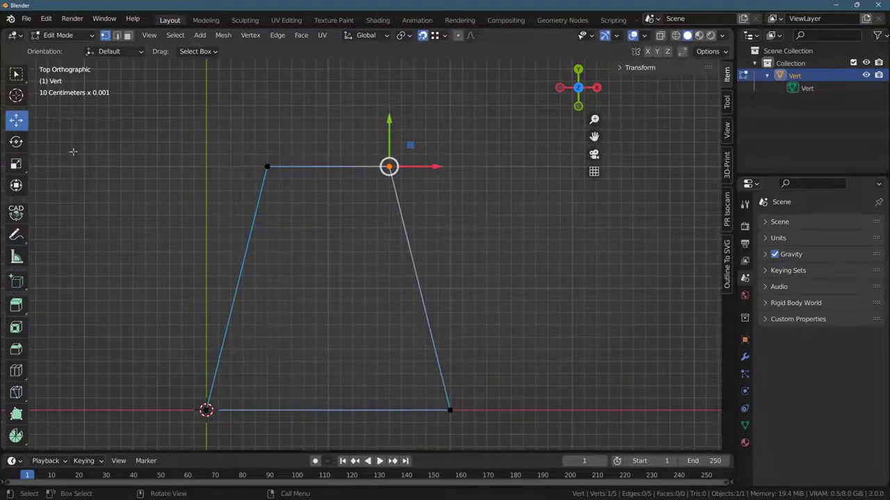
left_click_drag(130, 113, 191, 169)
key("alt+a")
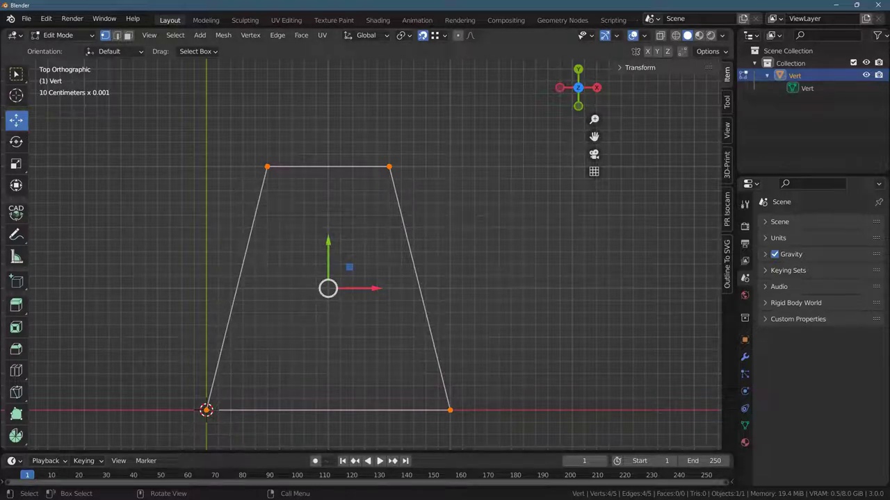
key("ctrl+z")
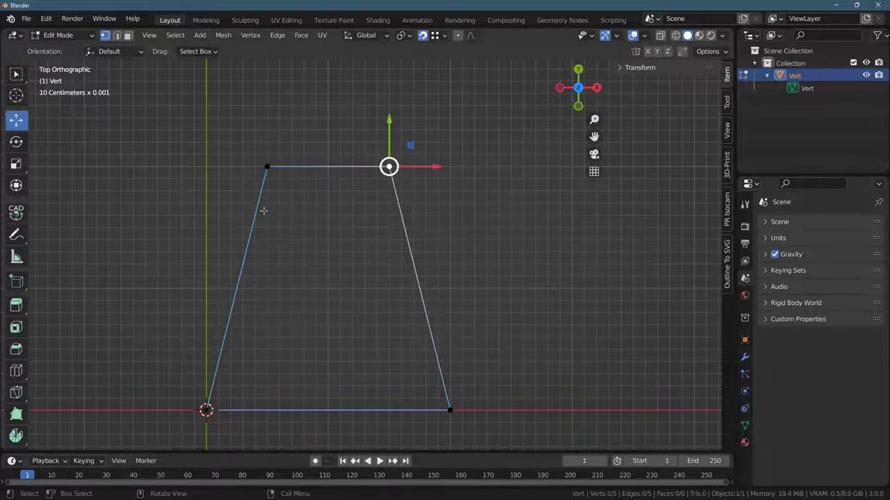
key("x")
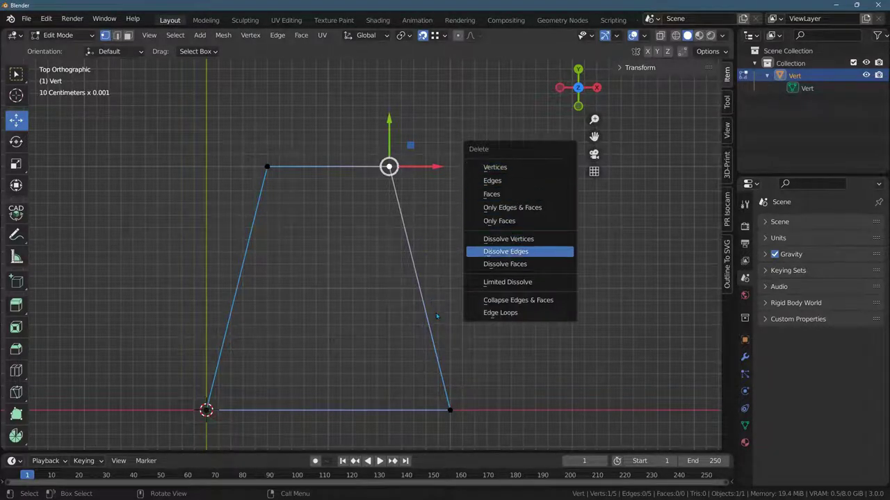
key("Up")
key("Return")
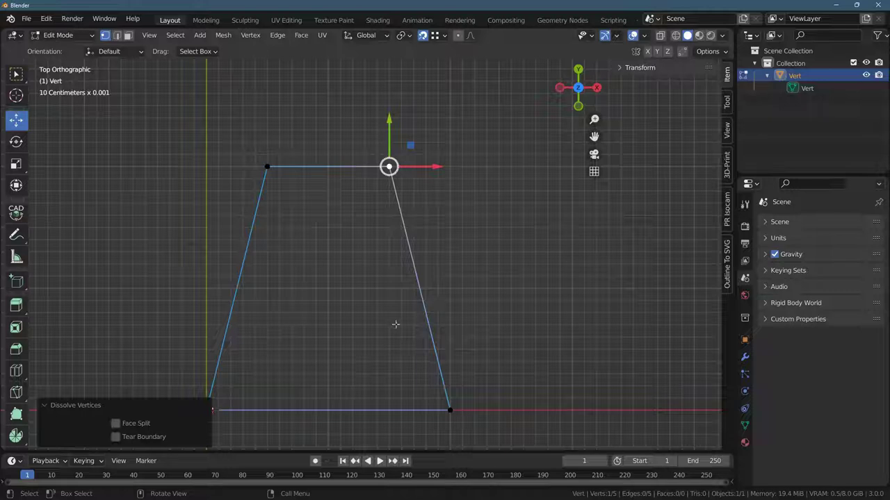
key("alt+a")
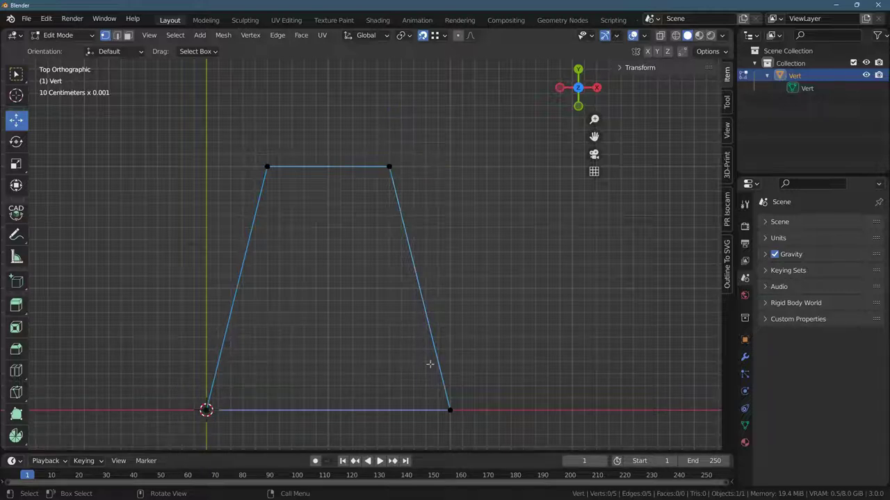
left_click_drag(108, 114, 601, 434)
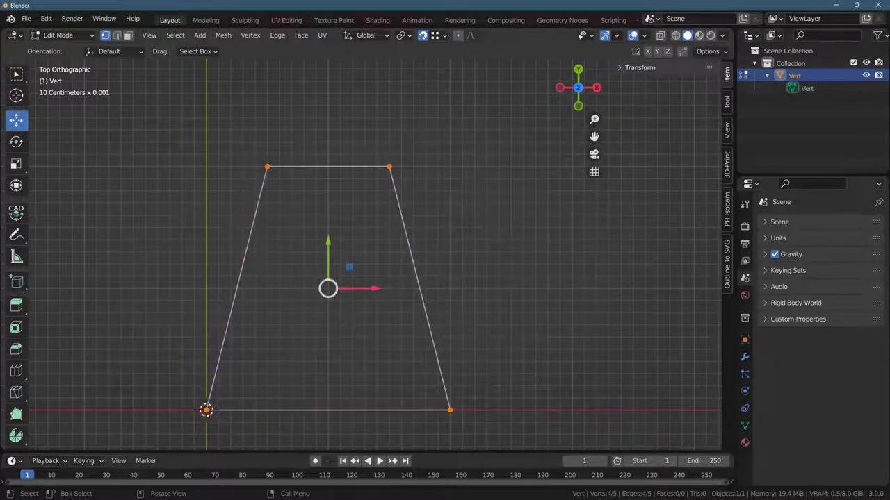
key("alt+a")
left_click_drag(358, 150, 396, 174)
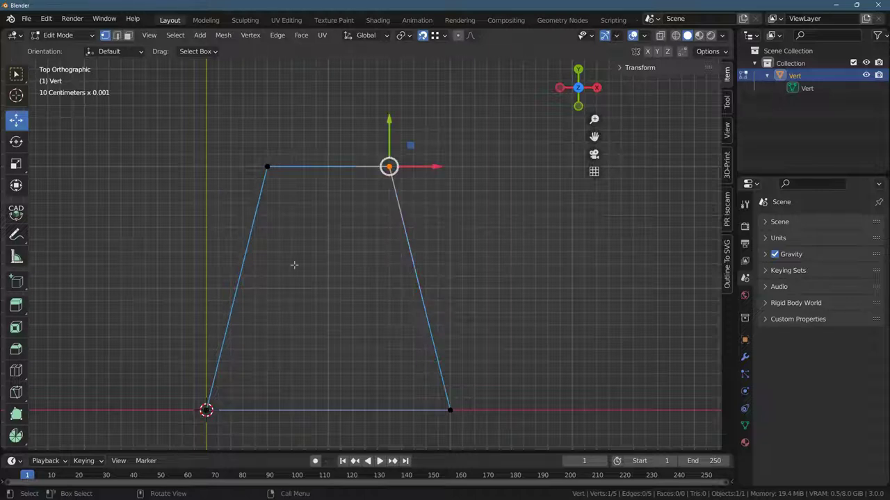
- Switch snapping to Increment and move the top-right vertex 0.5 mm in X, -0.3 mm in Y
key("ctrl+shift+Tab")
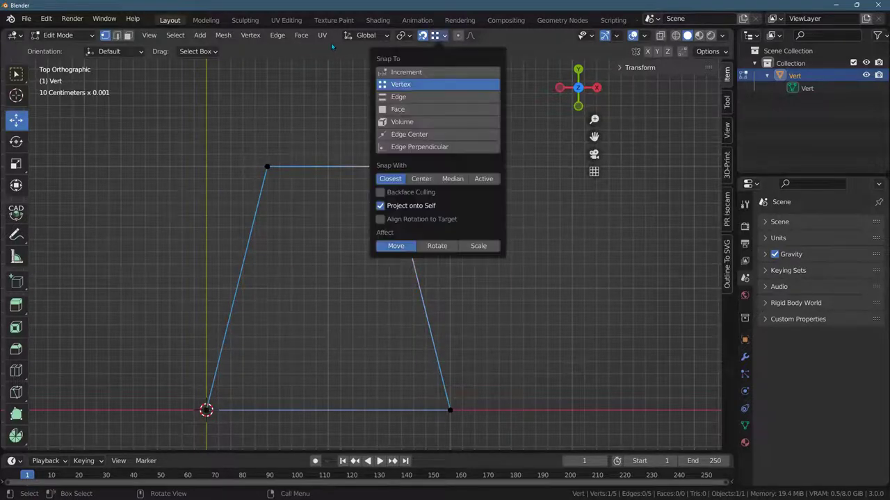
key("Up")
key("Return")
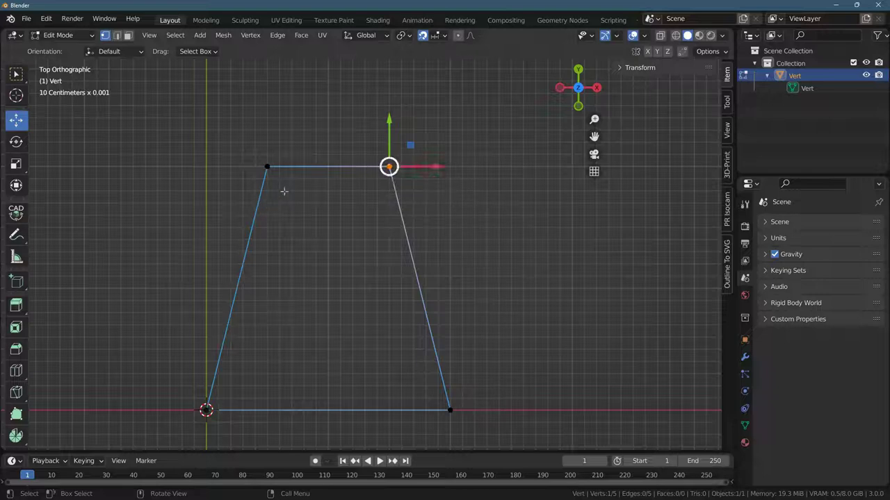
key("g")
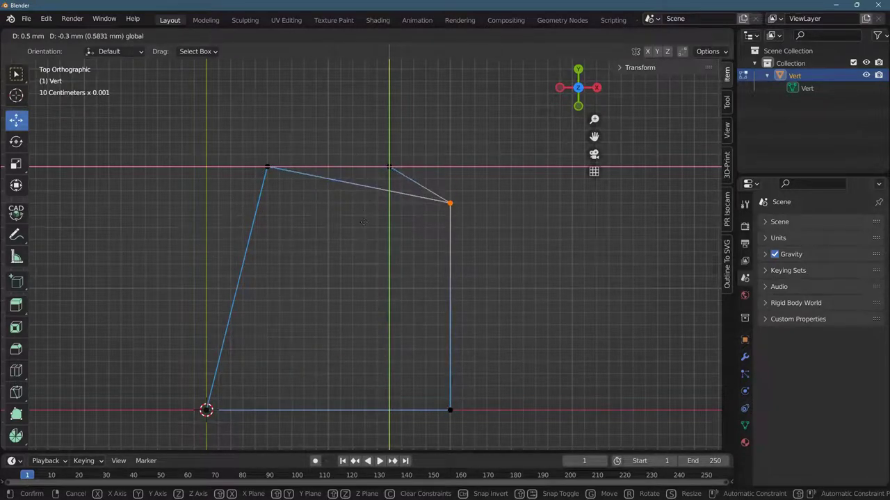
left_click(363, 222)
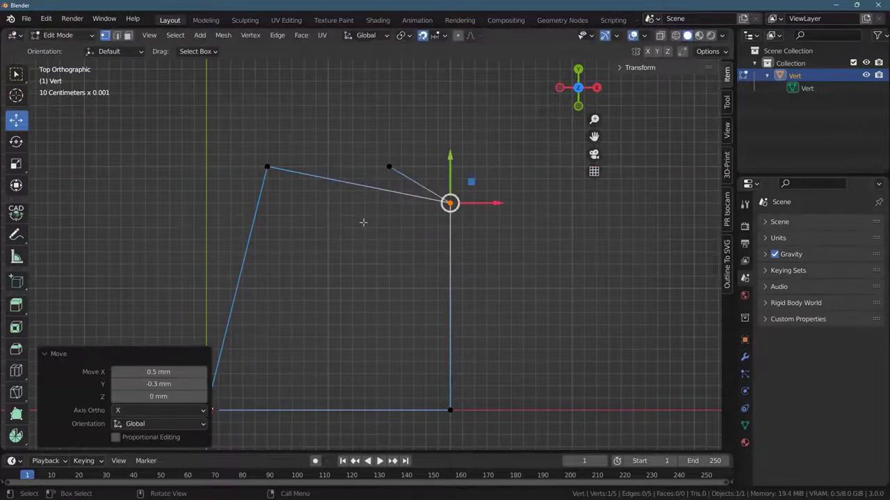
- Delete the stray bevel vertex at the top, leaving a four-vertex quadrilateral
left_click(398, 155)
left_click_drag(345, 167, 416, 171)
key("x")
key("Escape")
left_click(260, 139)
key("x")
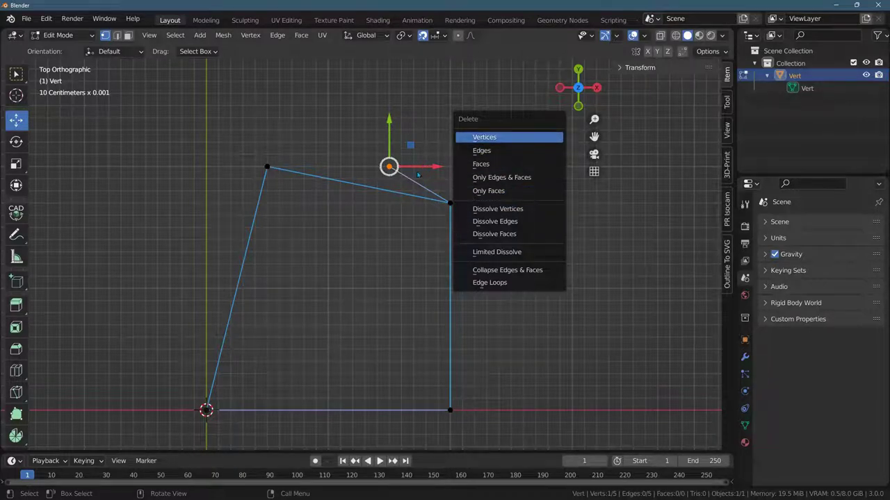
key("Return")
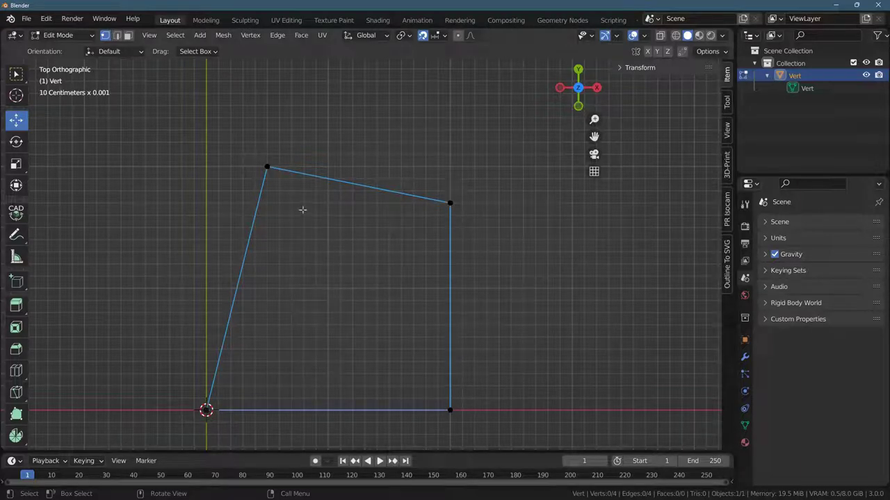
left_click_drag(419, 168, 486, 229)
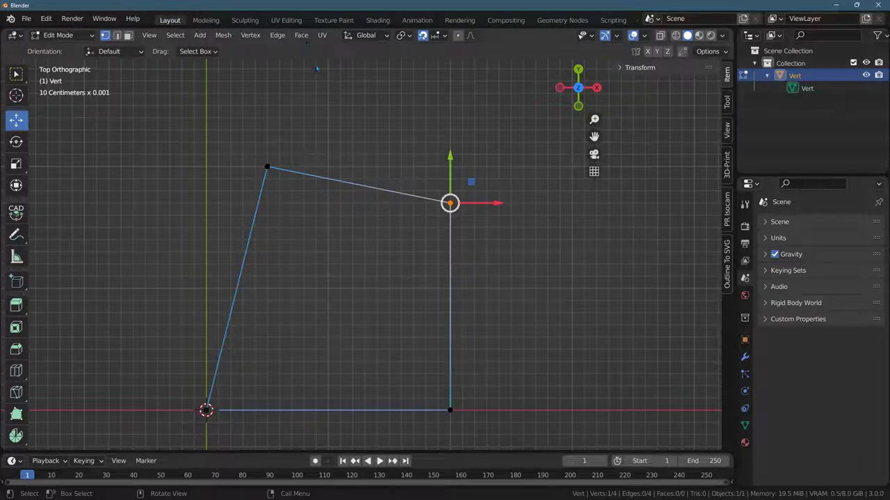
- Snap the right vertex level with the top-left corner, then move top-left 0.5 mm left above the origin
key("g")
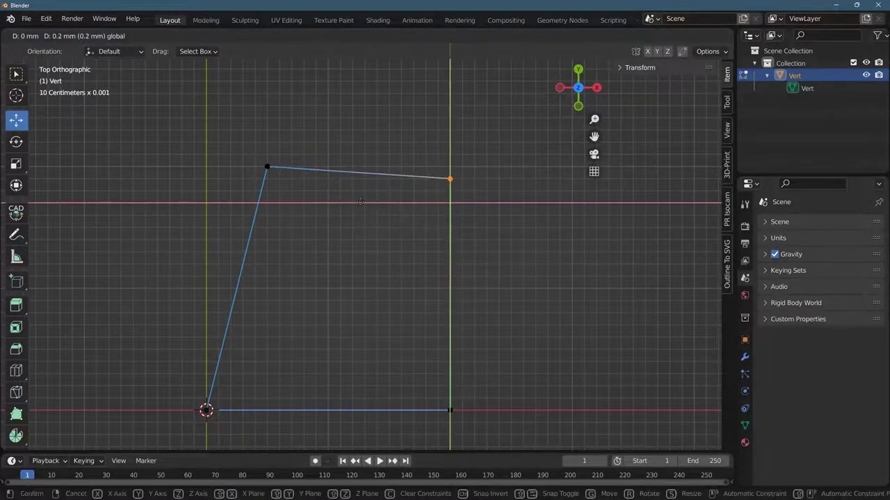
left_click(362, 179)
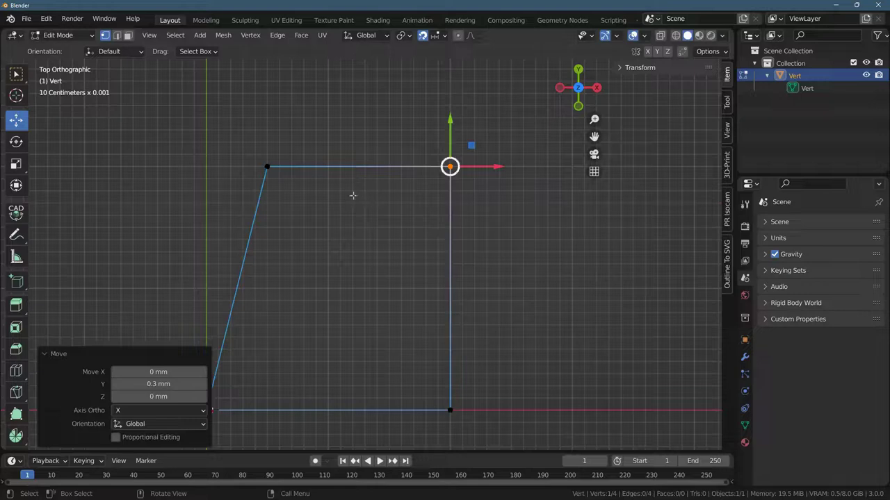
left_click_drag(333, 217, 233, 130)
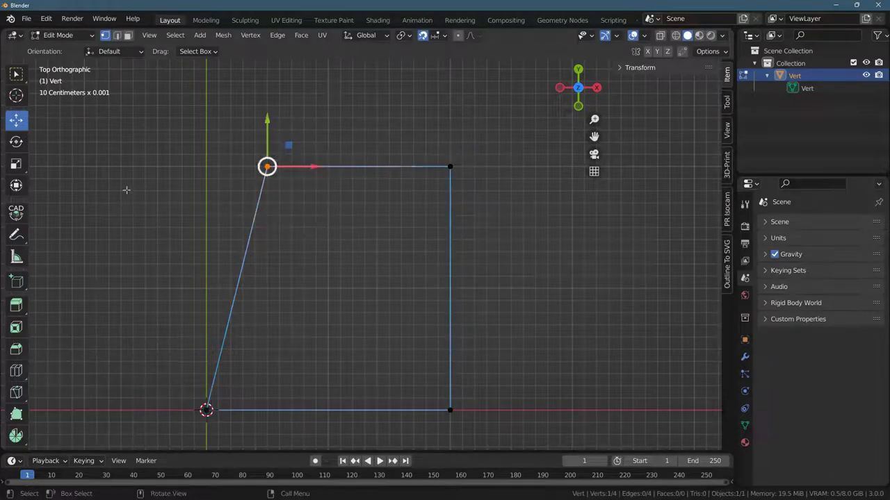
key("g")
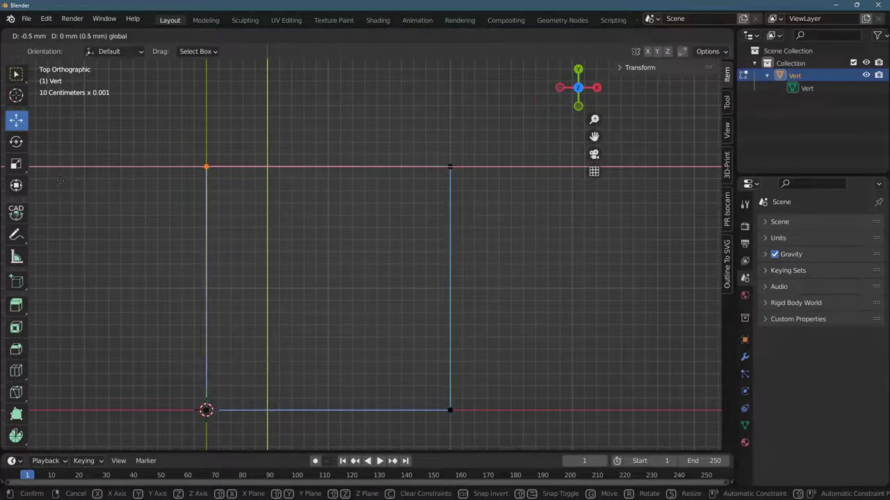
left_click(61, 180)
left_click(131, 152)
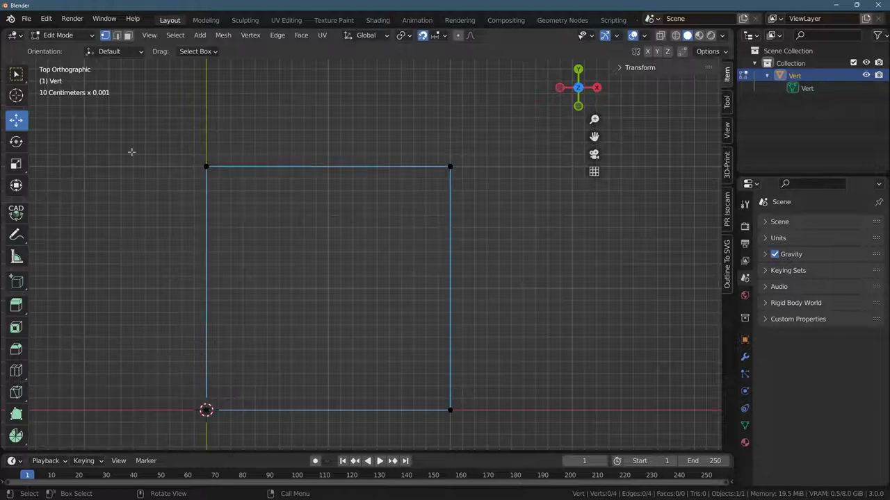
- With snapping off, move the top-right corner freely off the grid, then undo the move
scroll(167, 143, "down", 3)
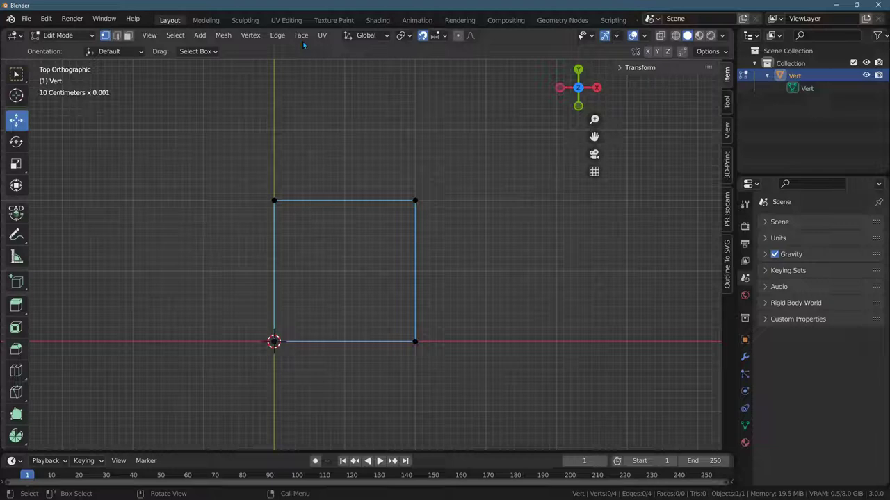
scroll(296, 241, "up", 5)
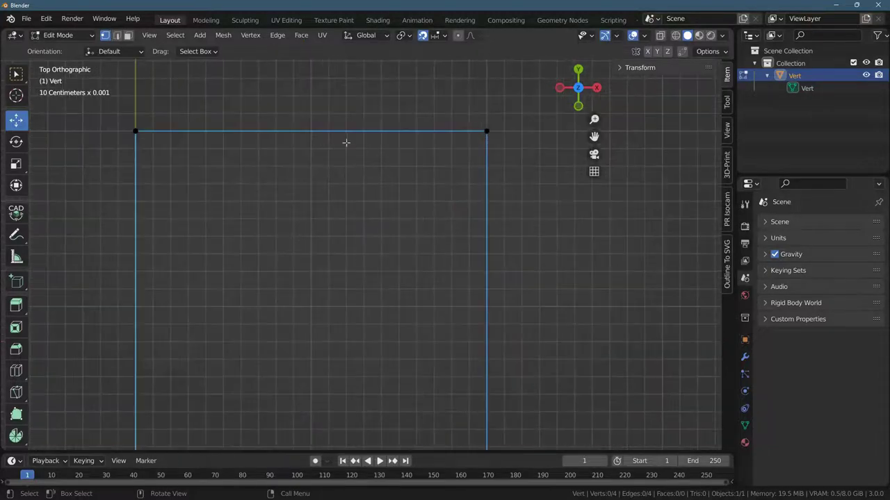
left_click_drag(450, 113, 530, 197)
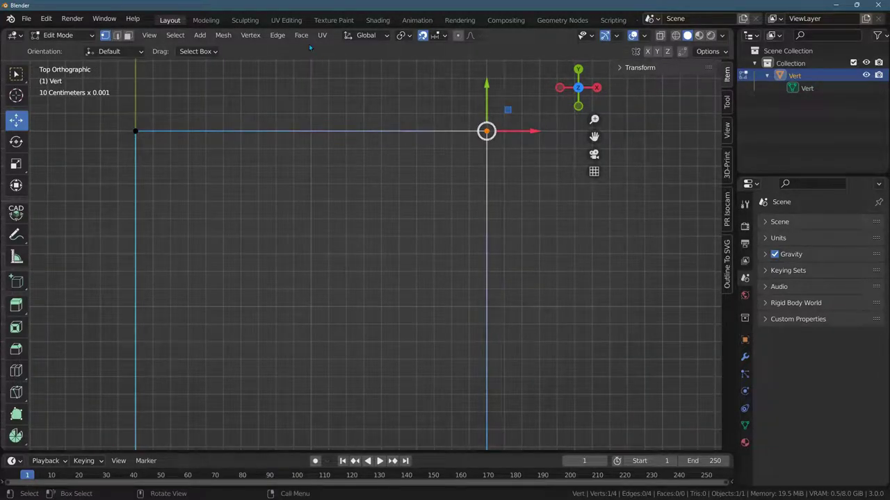
key("shift+Tab")
key("g")
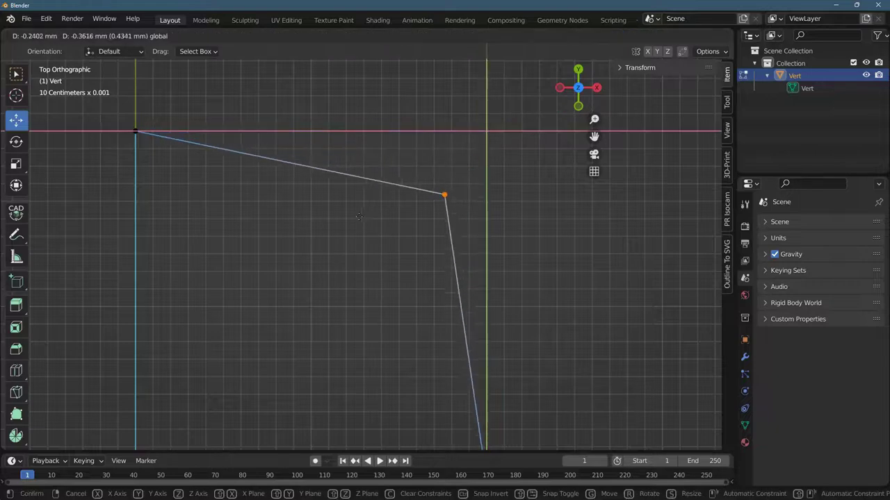
left_click(355, 214)
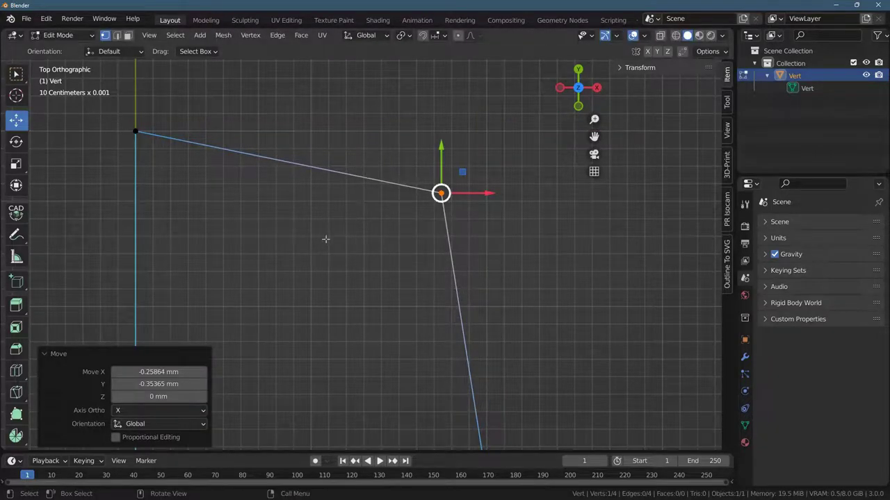
scroll(332, 239, "down", 5)
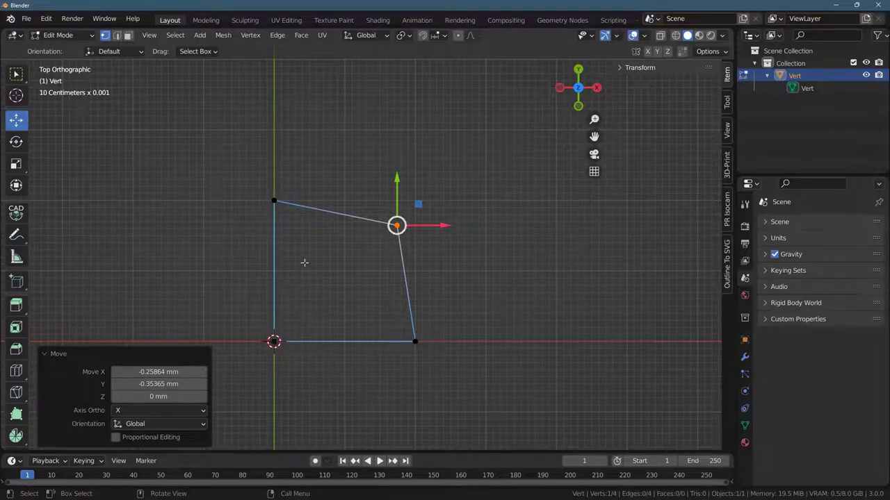
key("g")
key("Escape")
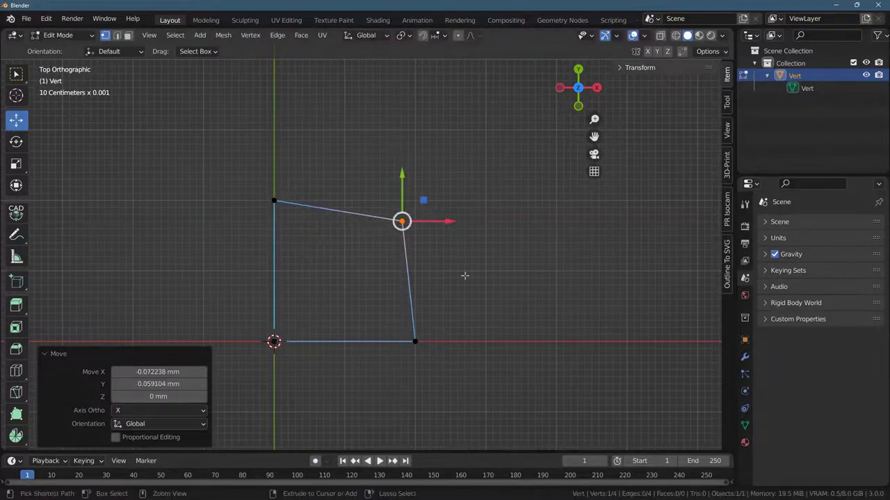
key("ctrl+z")
- Try moving the bottom-right corner, undo it, and turn grid snapping back on
left_click_drag(361, 302, 445, 369)
key("g")
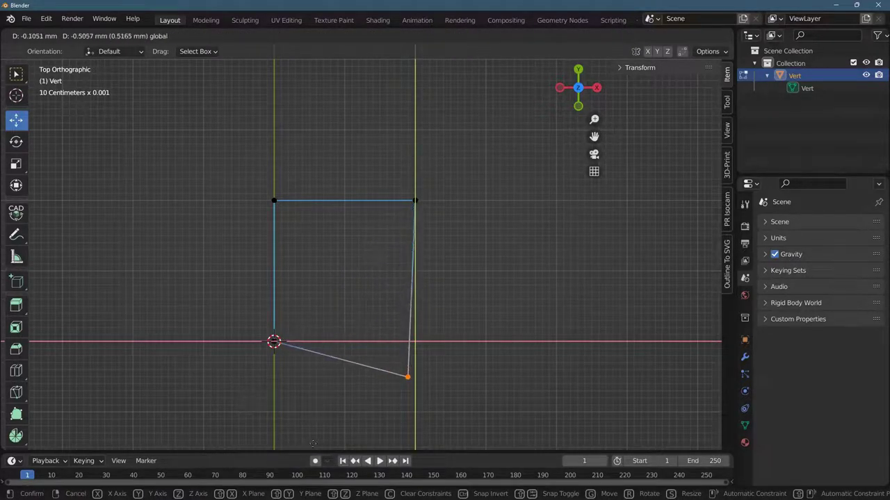
left_click(363, 435)
key("ctrl+z")
key("shift+Tab")
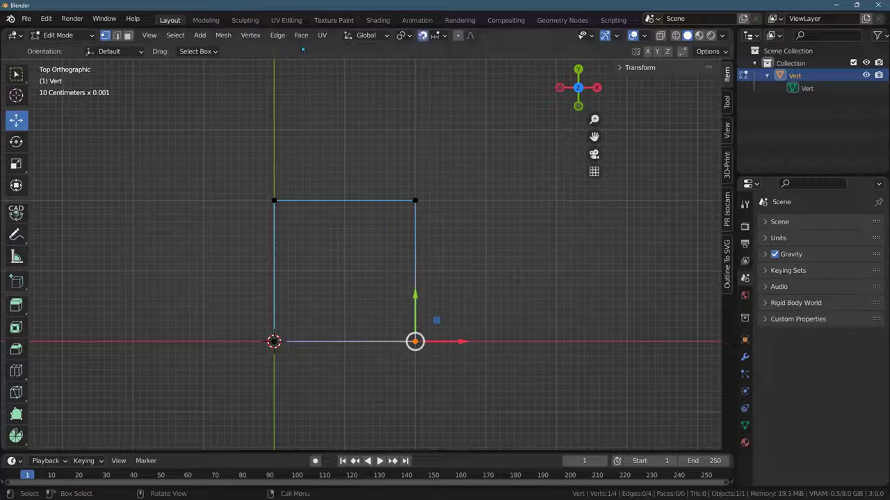
- In top view, move the bottom-right vertex -2 mm in X onto the origin
middle_click_drag(285, 149, 282, 394)
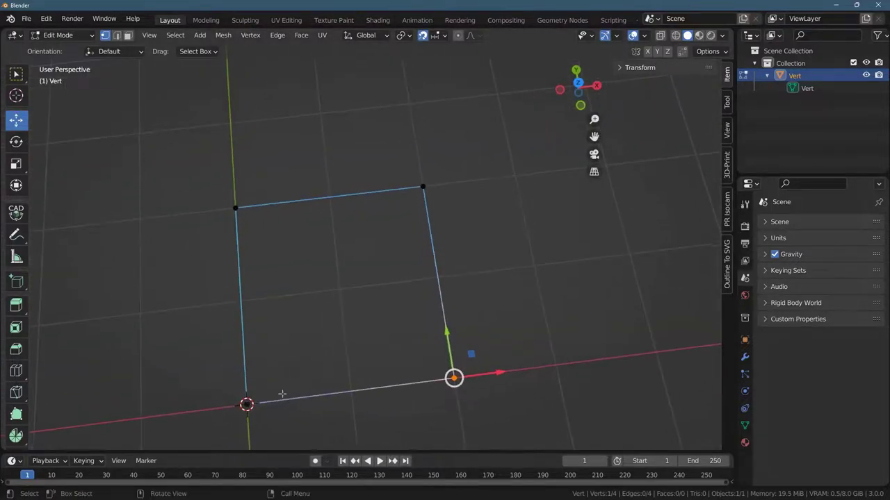
left_click(578, 81)
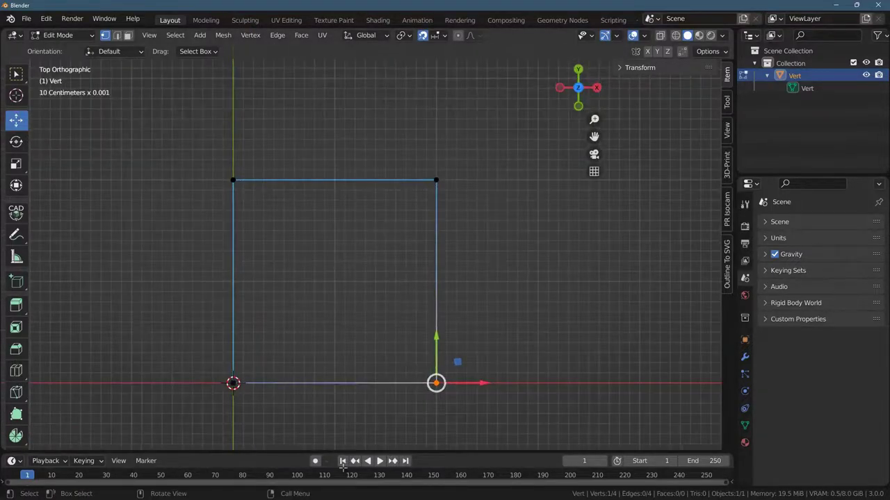
key("g")
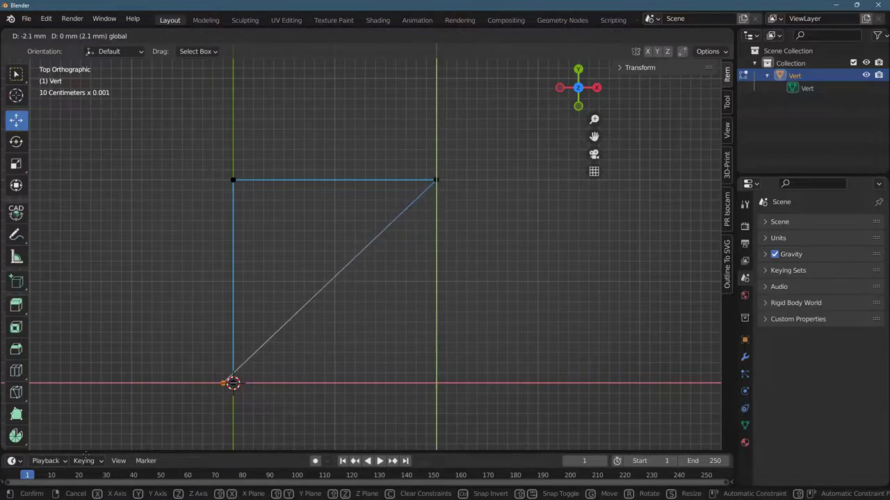
left_click(95, 457)
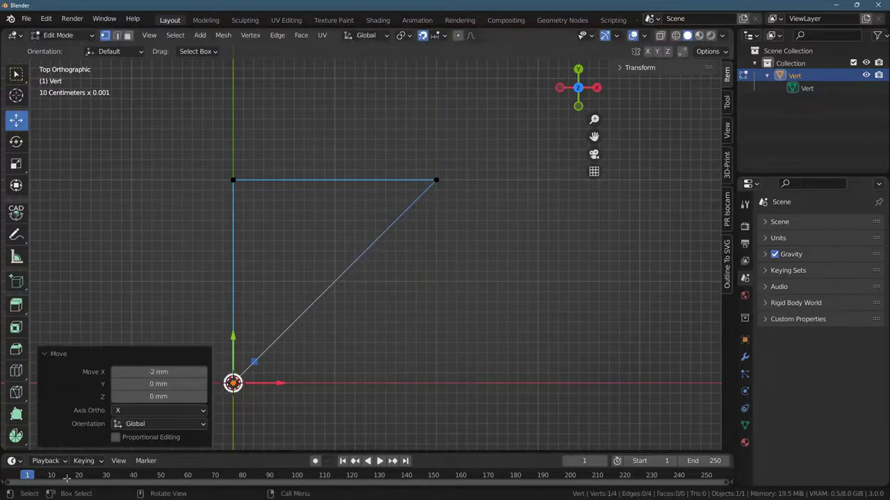